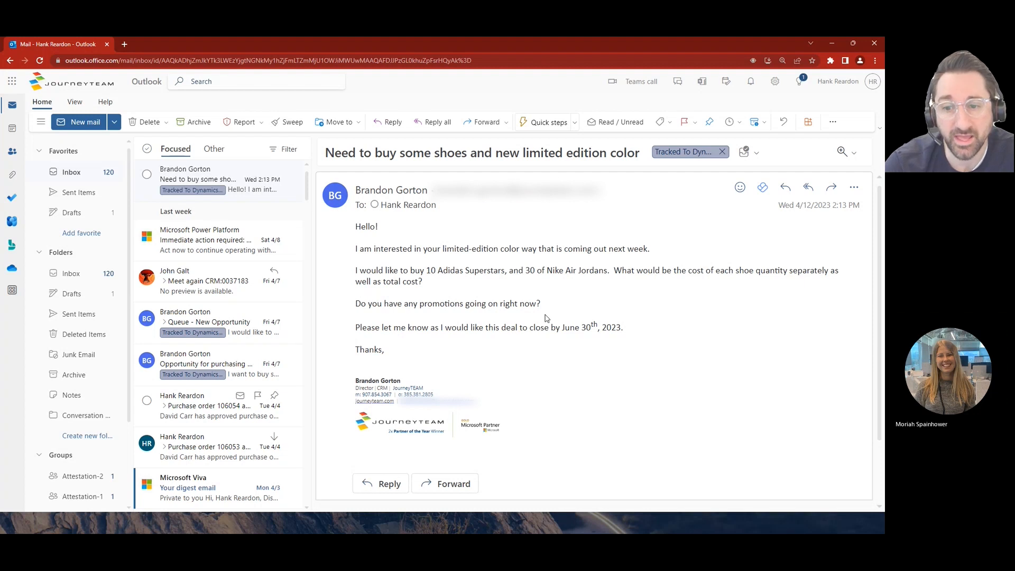
drag(624, 329, 562, 327)
click(562, 327)
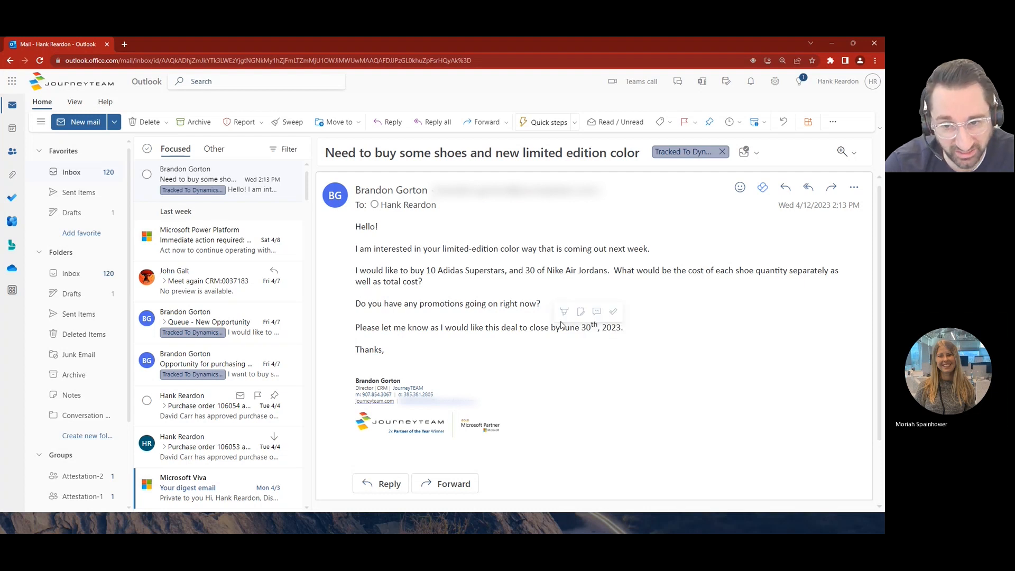
drag(540, 265, 539, 270)
click(542, 271)
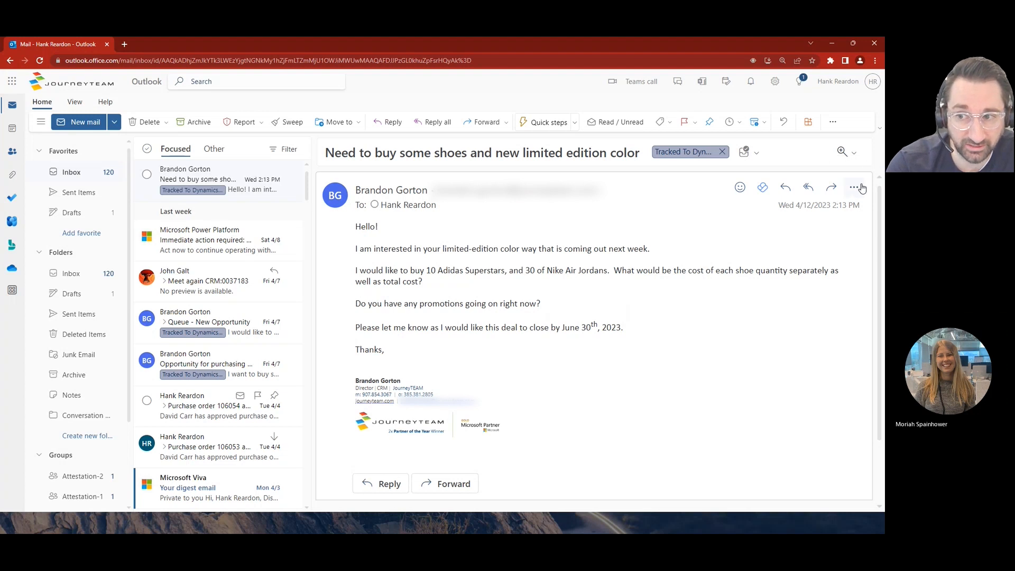
- Open Viva Sales for the shoe inquiry email and choose to describe the email you want
click(852, 186)
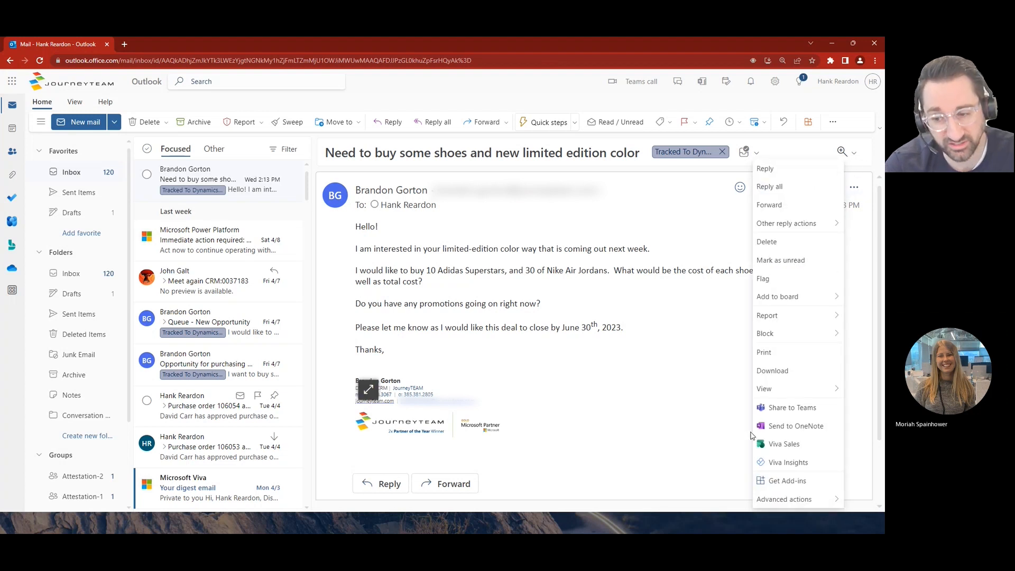
click(787, 447)
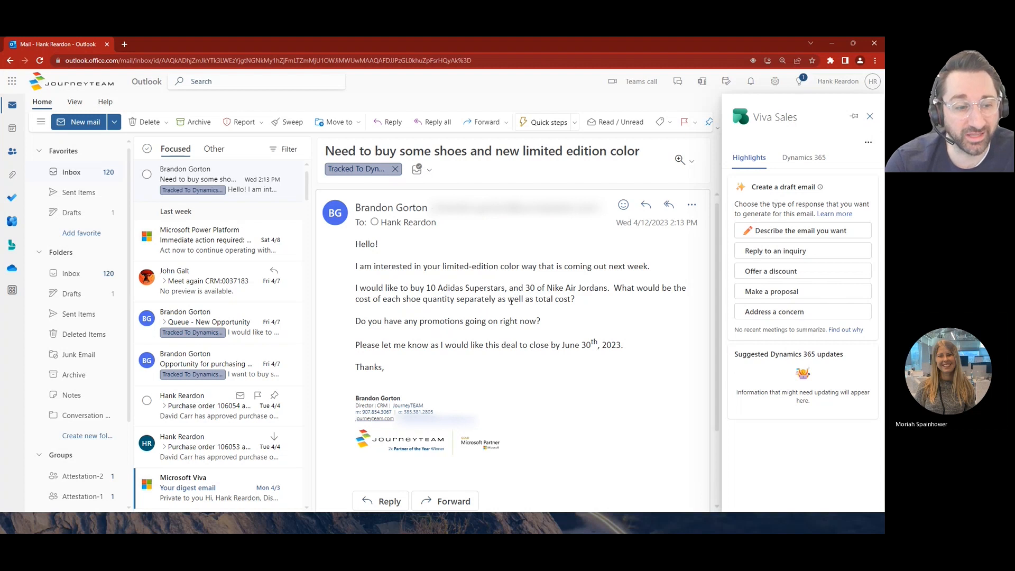
click(802, 232)
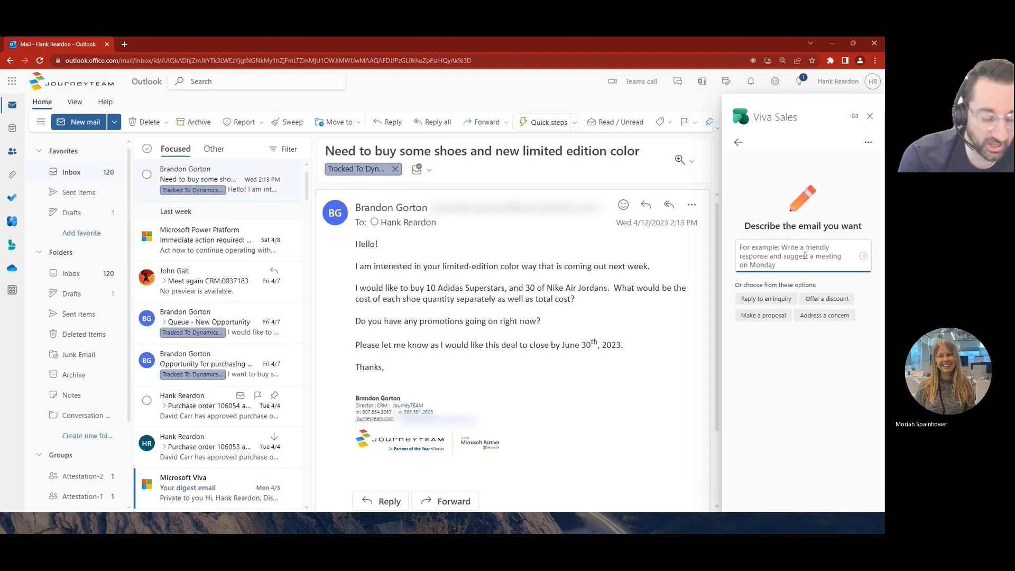
- Generate a draft from the description "respond with a proposal related to products, offerings, and a discount"
text(respond )
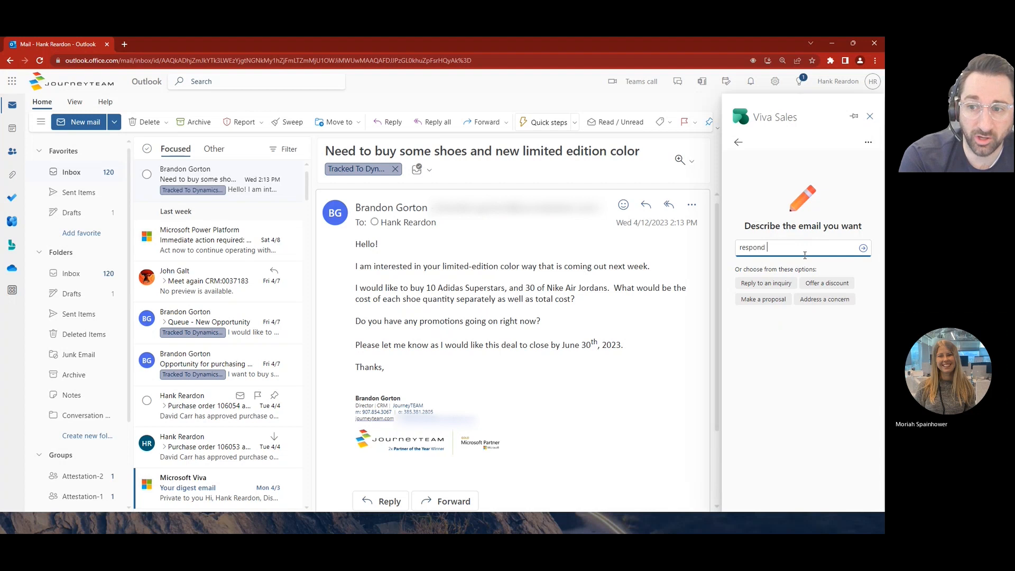
text(with a pro)
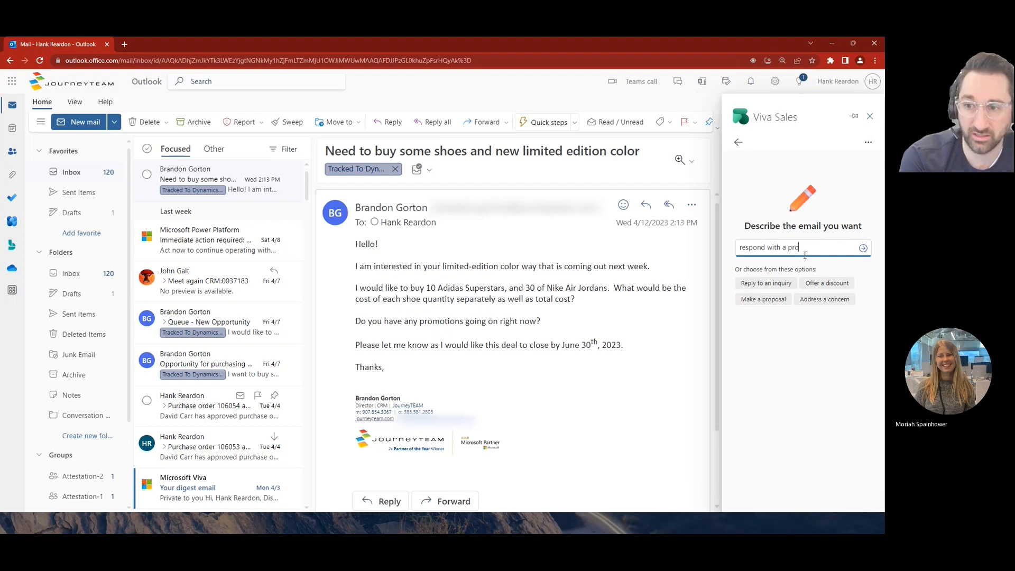
text(posal)
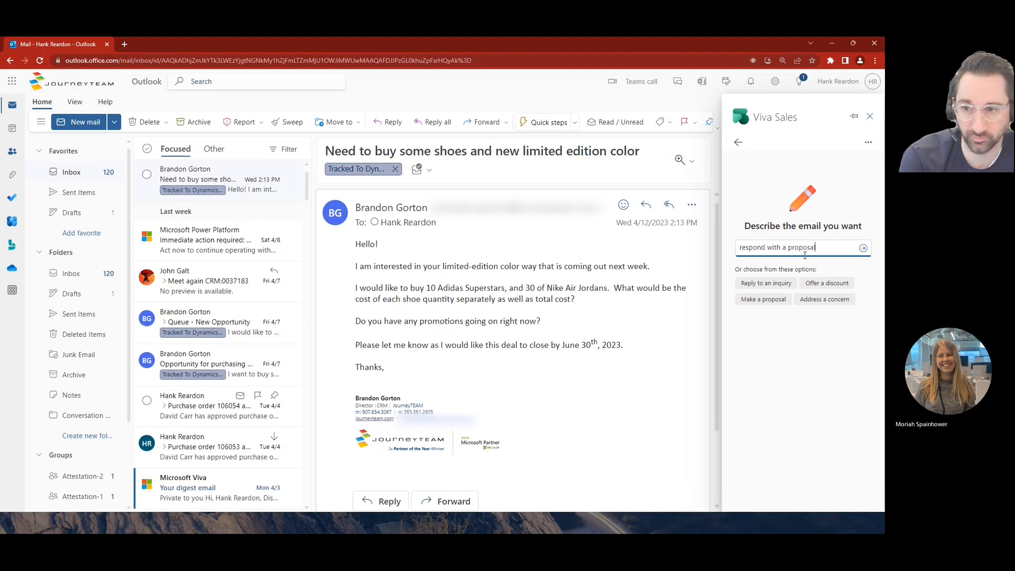
text( related to )
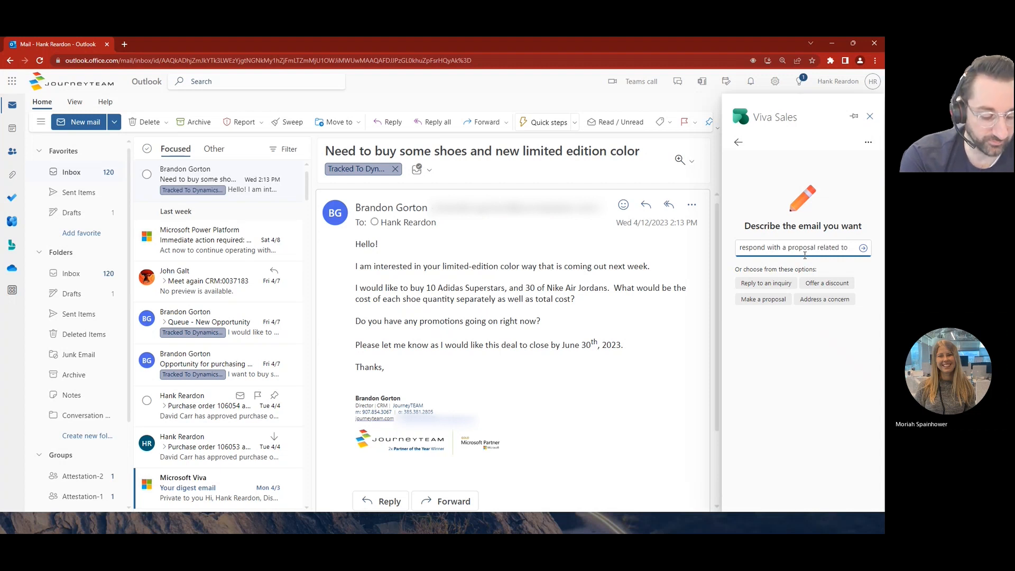
text(products off)
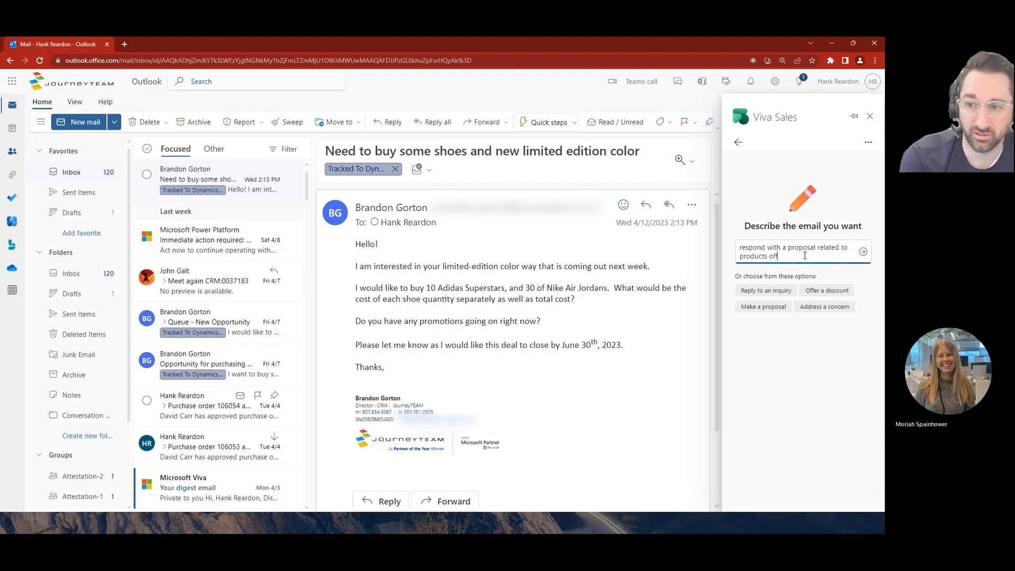
text(ffereings)
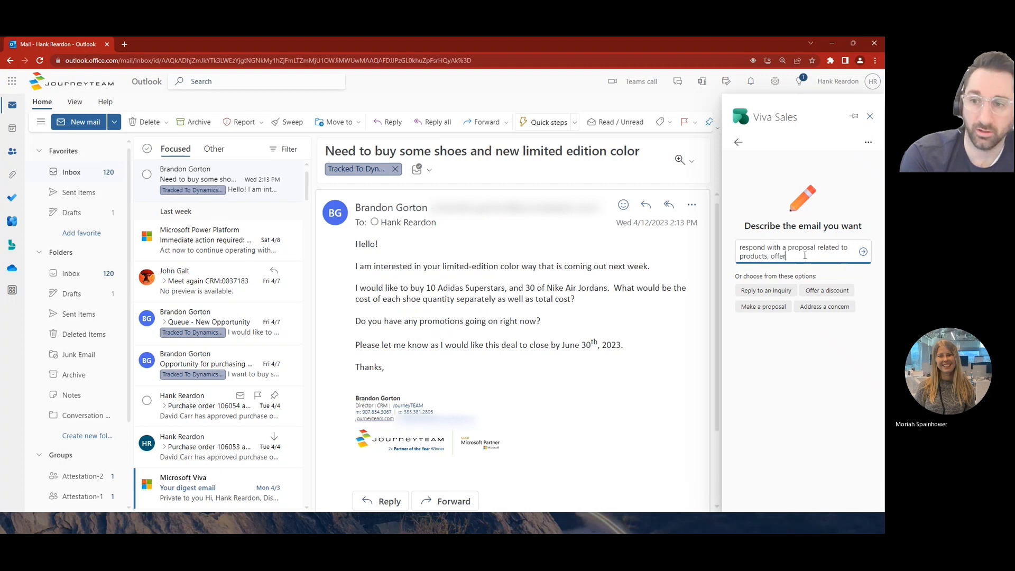
key(BackSpace)
key(BackSpace)
key(BackSpace)
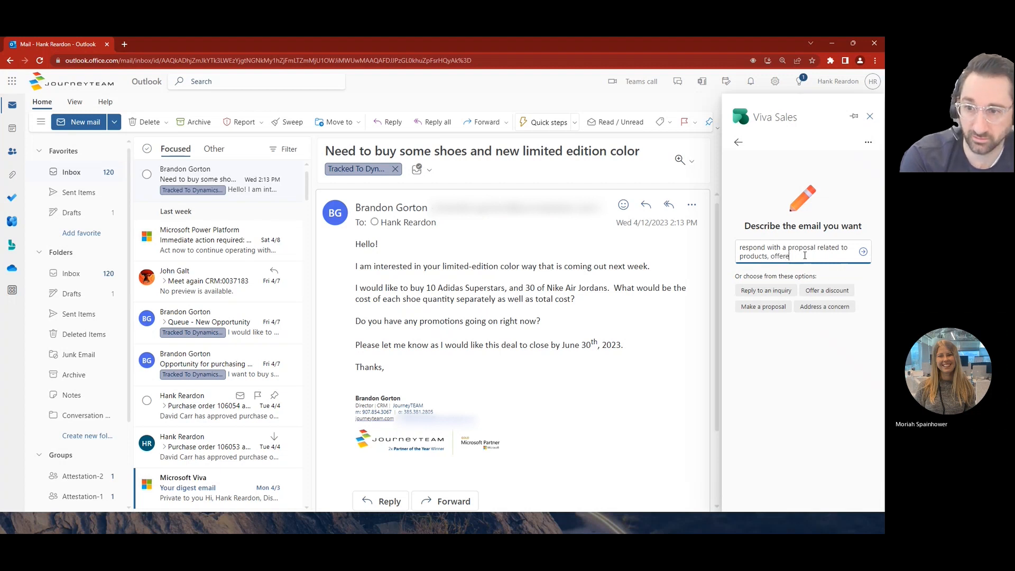
text(ingsm, and a discount)
key(Return)
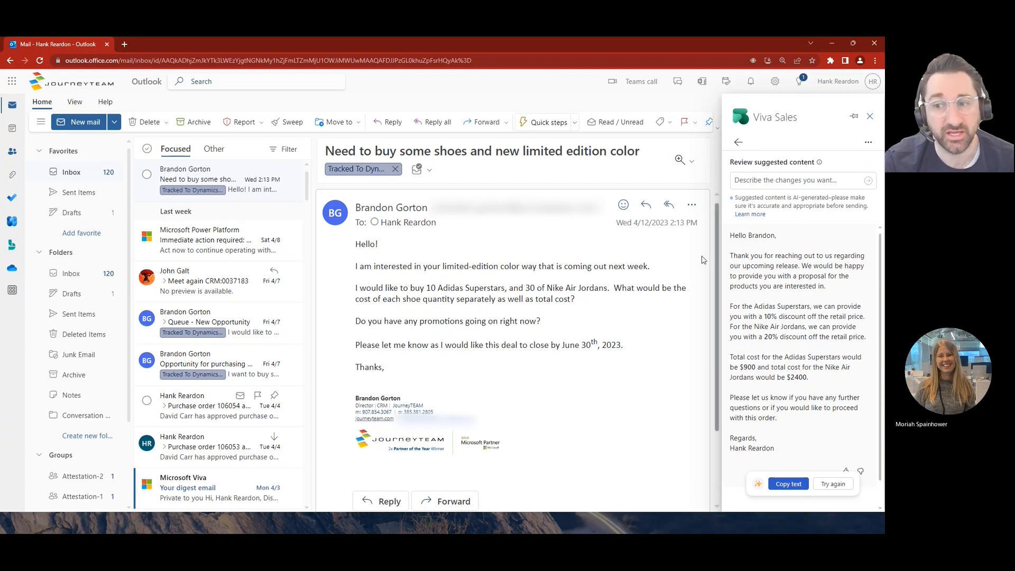
- Review the opening and discount paragraphs of the suggested reply, and close Viva Sales
drag(730, 256, 828, 288)
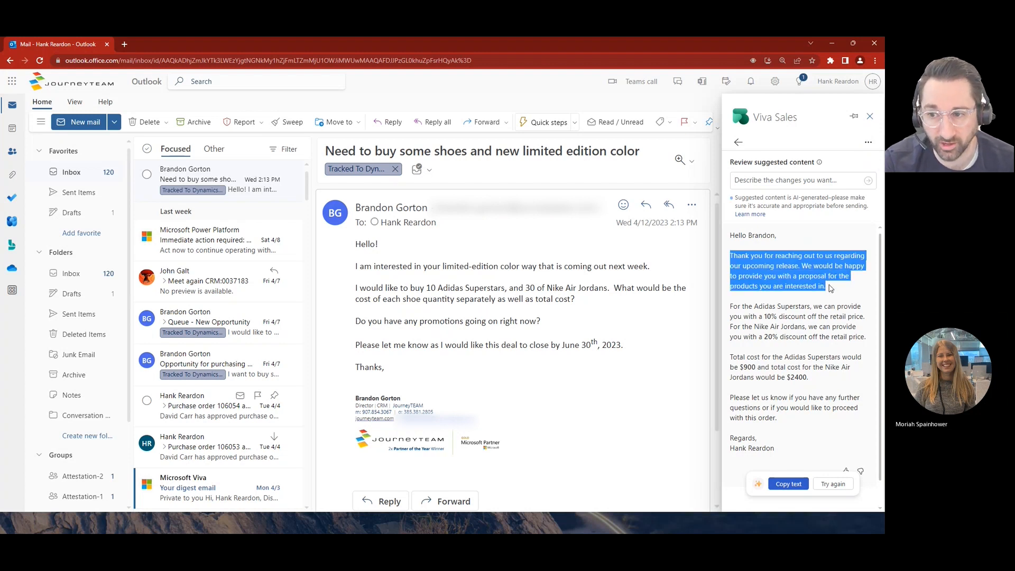
click(834, 323)
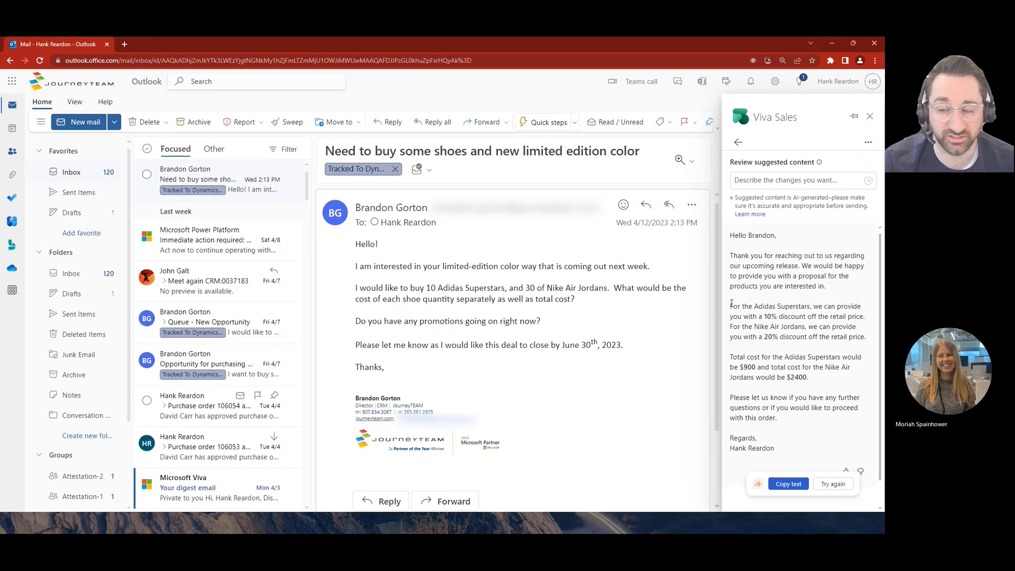
drag(730, 297, 798, 327)
click(812, 349)
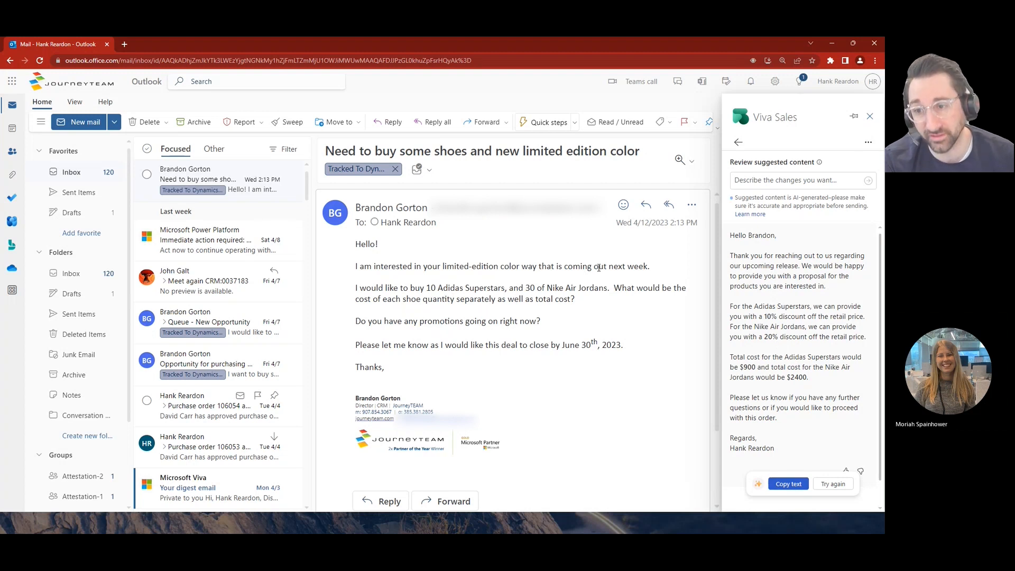
click(869, 116)
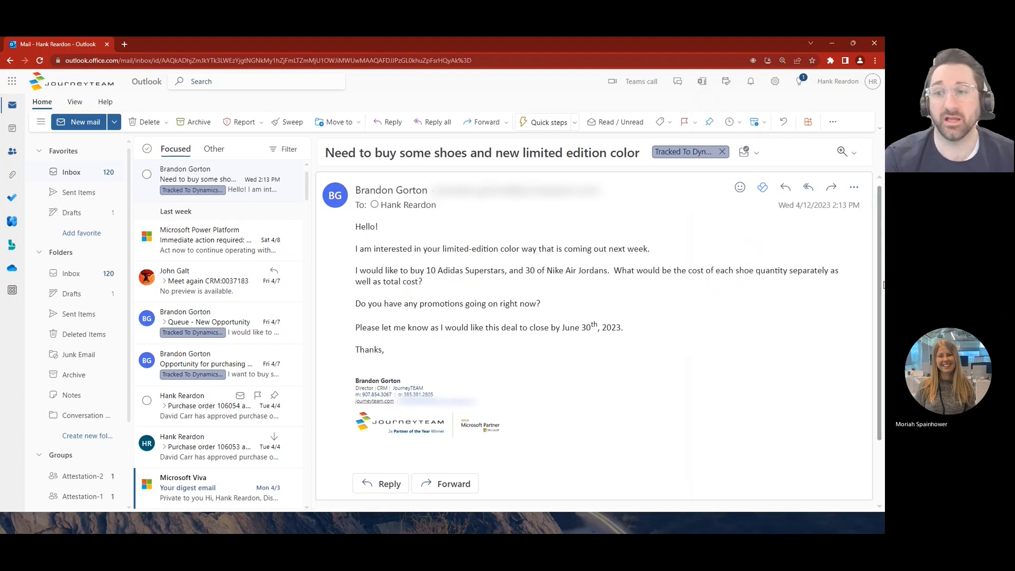
- Start a reply to the shoe inquiry email and generate suggested content with the Make a proposal option
click(786, 186)
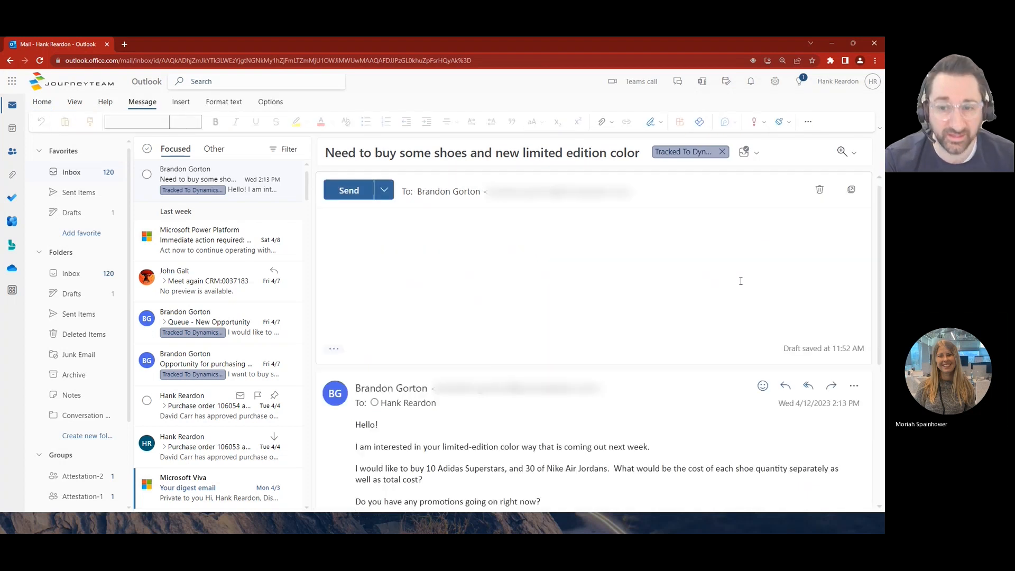
click(214, 215)
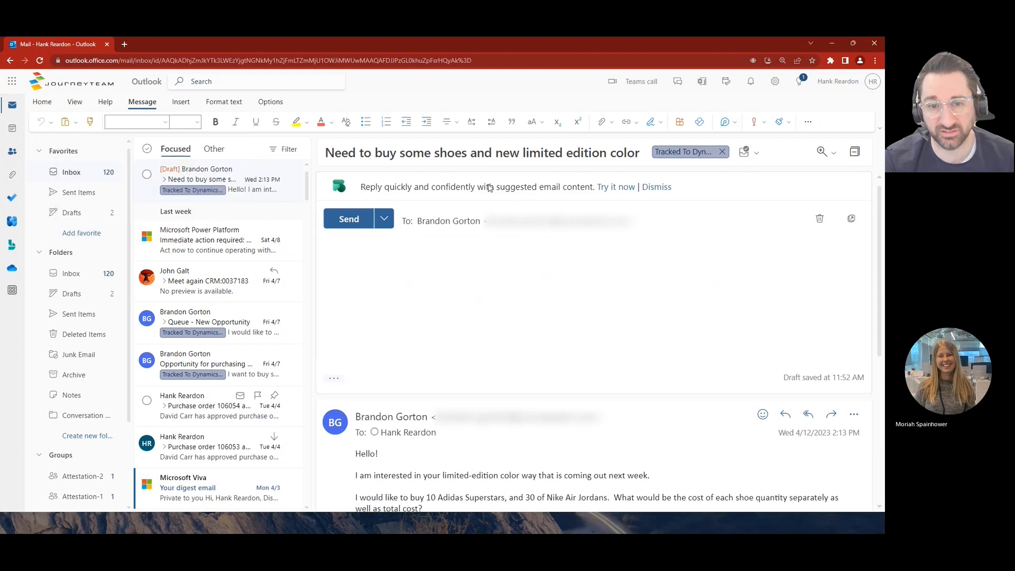
click(619, 188)
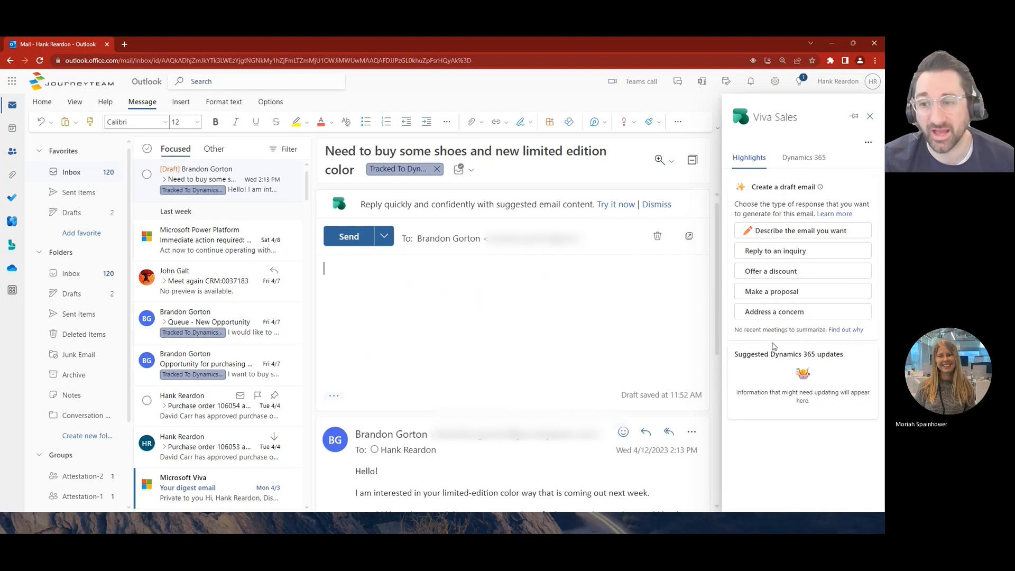
click(783, 292)
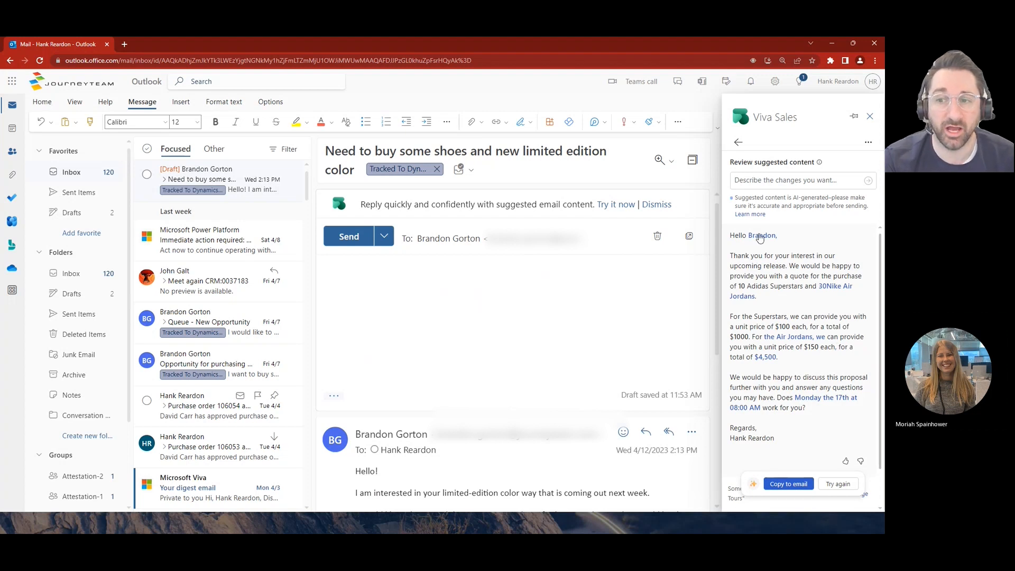
- Inspect the source details behind the suggested proposal's linked contact, Nike Air Jordans product and meeting time
mouse_move(759, 240)
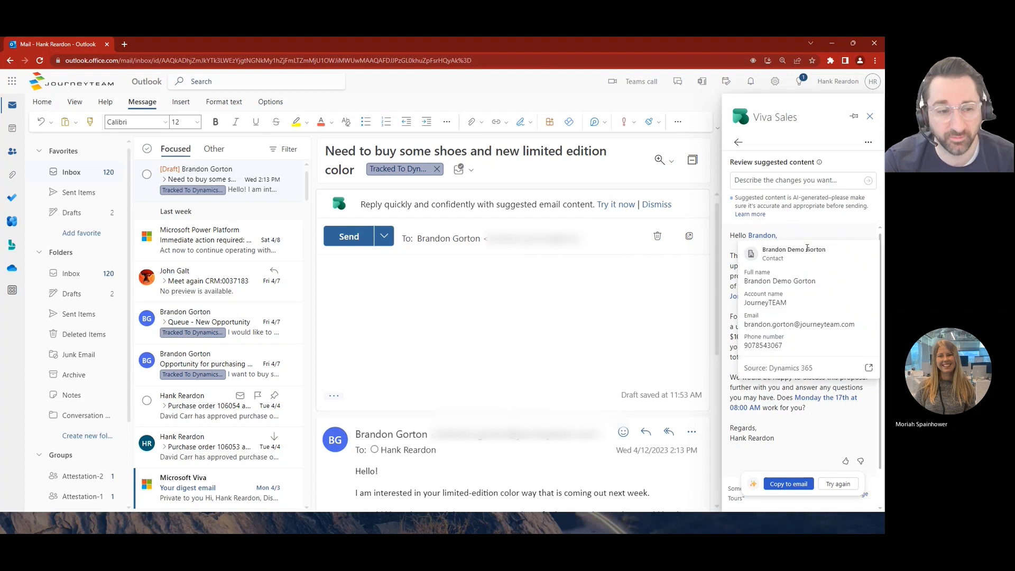
drag(770, 369, 809, 371)
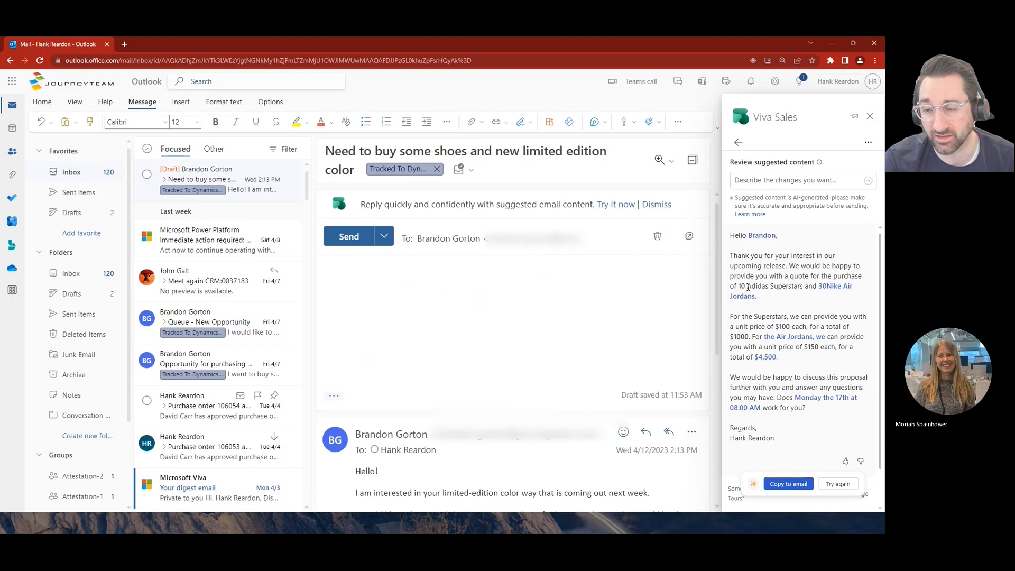
mouse_move(838, 290)
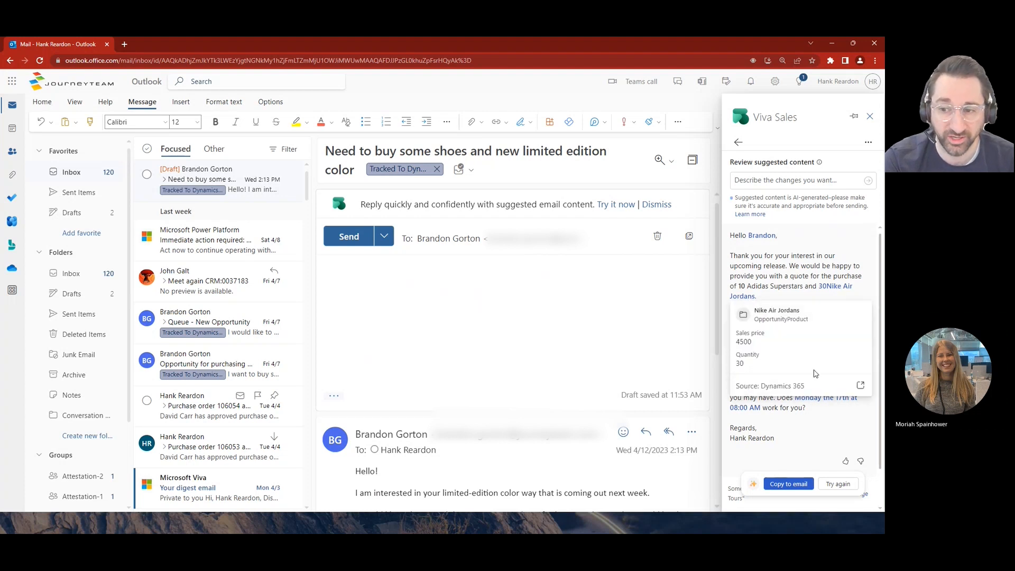
double_click(807, 317)
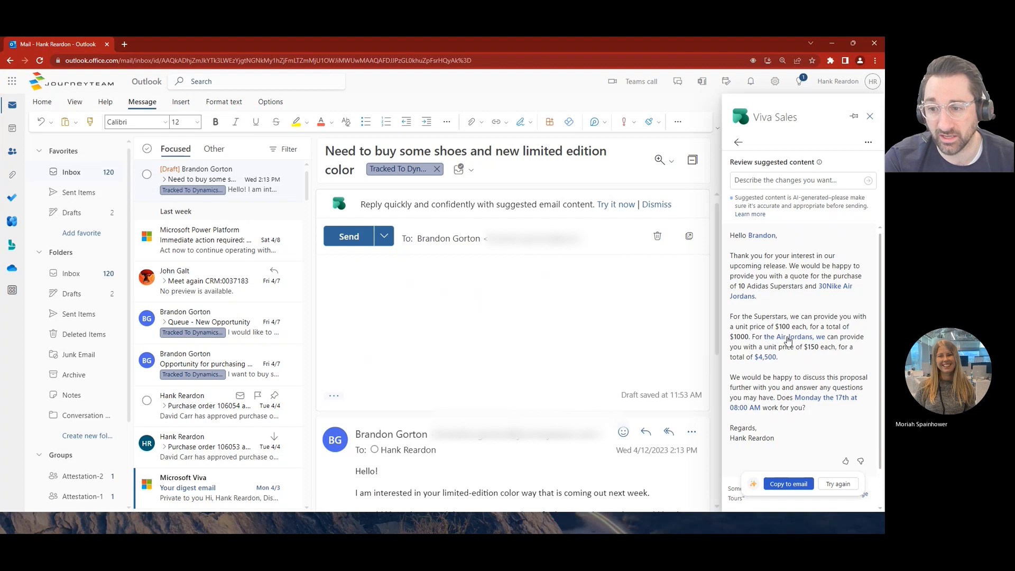
mouse_move(788, 339)
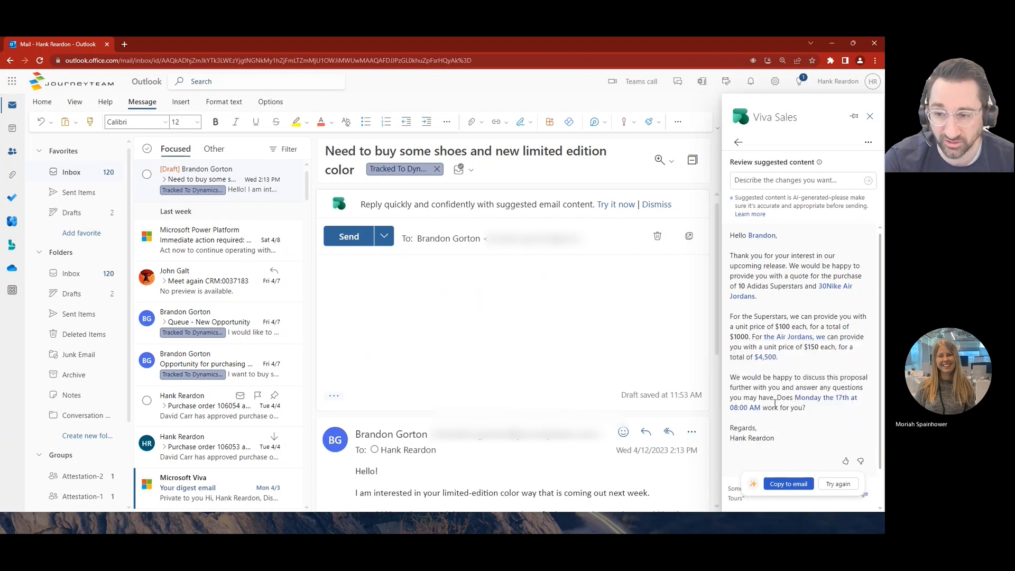
mouse_move(847, 407)
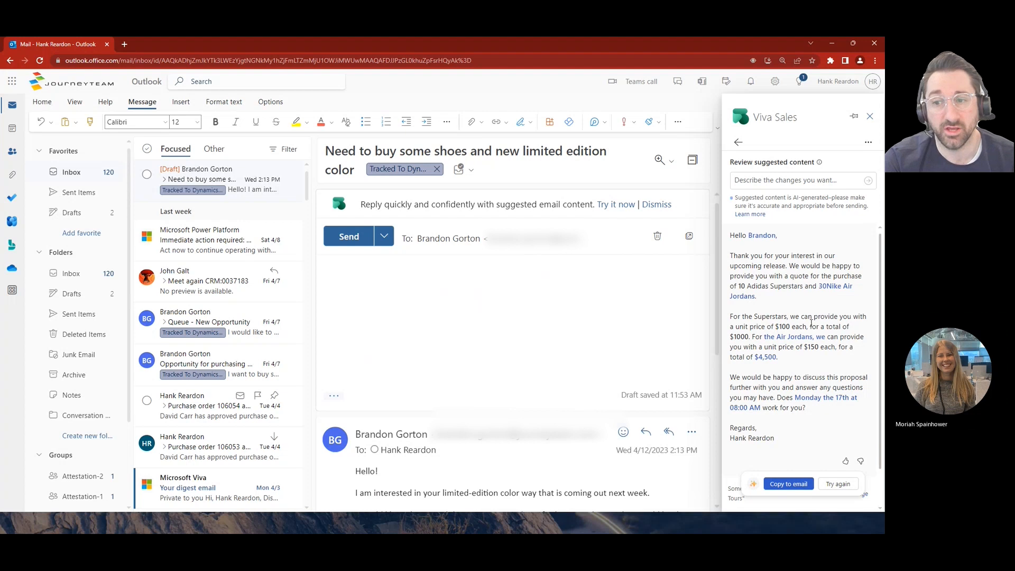
- Copy the suggested proposal into the reply and check its pricing and meeting text
click(786, 484)
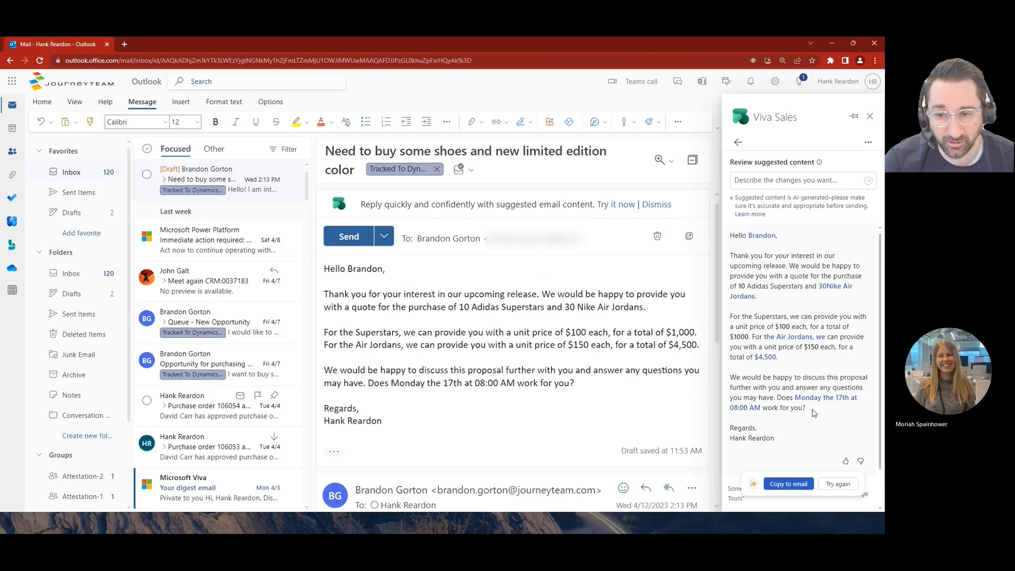
click(588, 386)
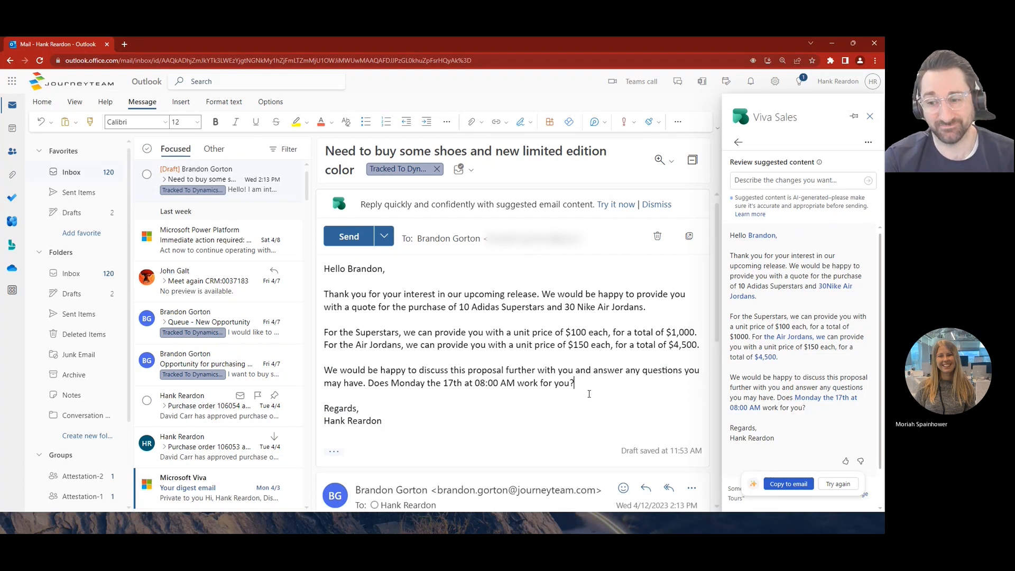
click(659, 395)
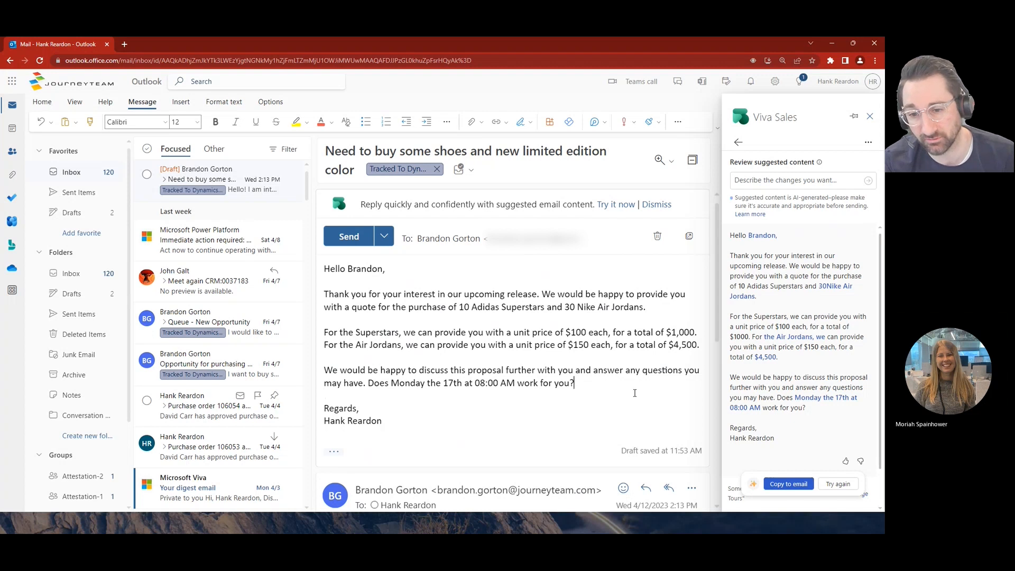
click(644, 346)
drag(646, 350, 649, 364)
click(658, 378)
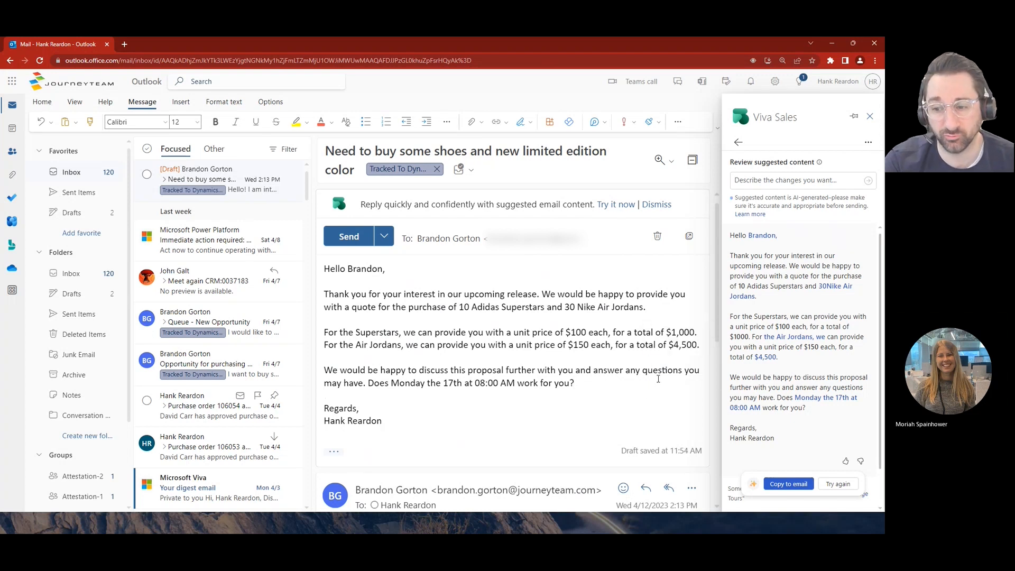
- Return to the draft options and generate a suggested reply with Address a concern
click(736, 144)
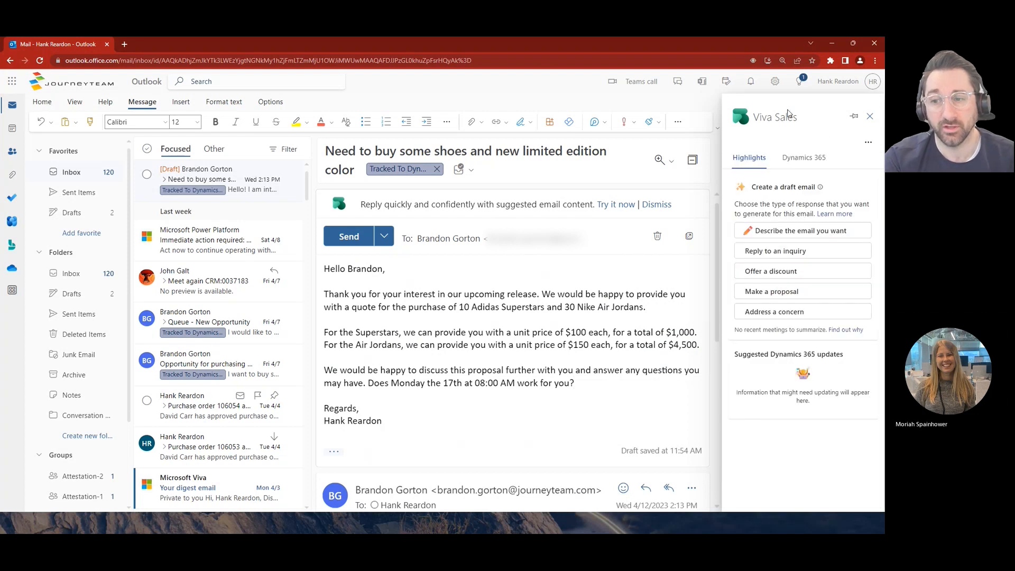
click(794, 313)
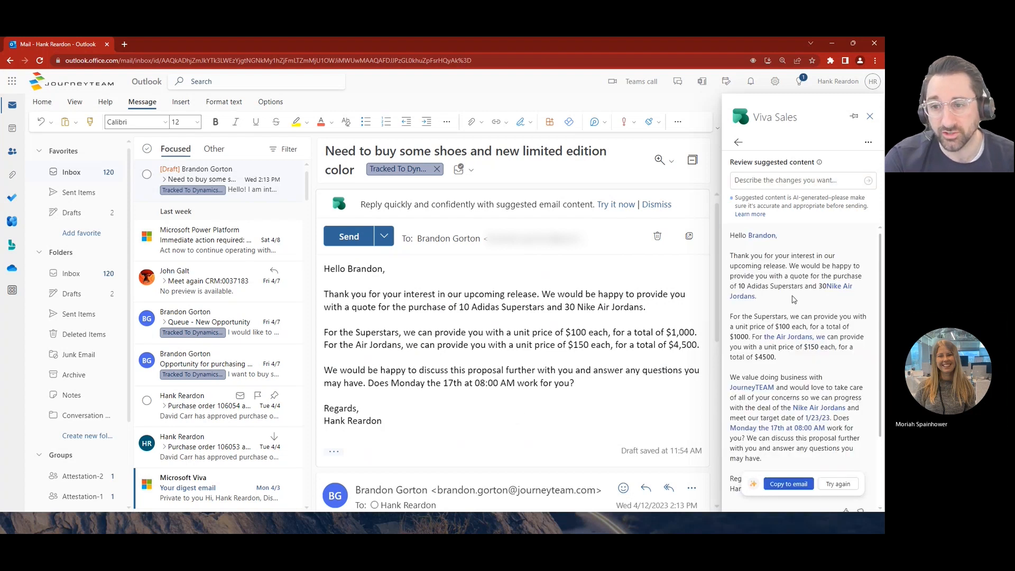
- Examine the suggested concern reply, including its linked contact, account and target date
scroll(799, 272, down, 2)
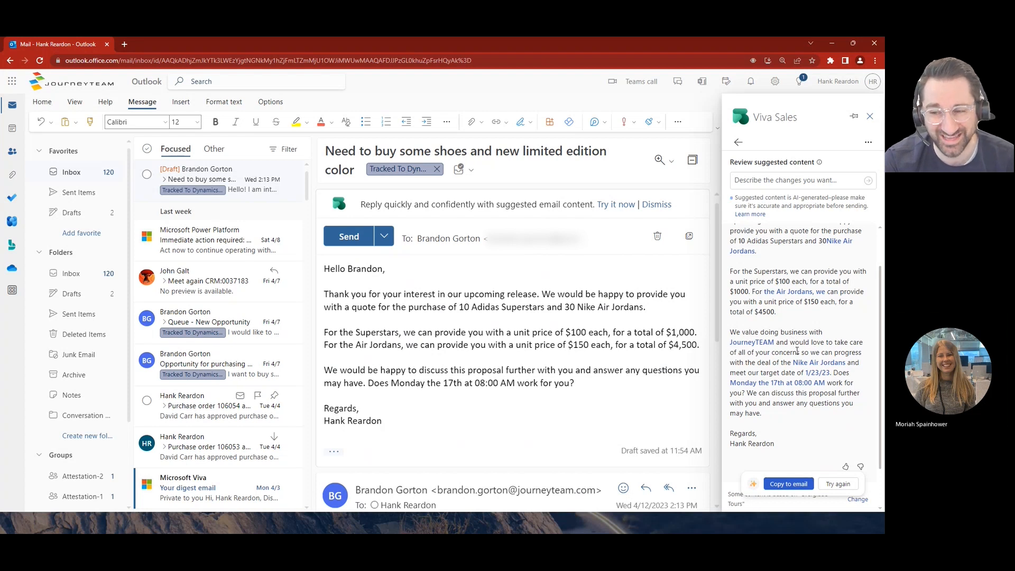
scroll(797, 352, up, 2)
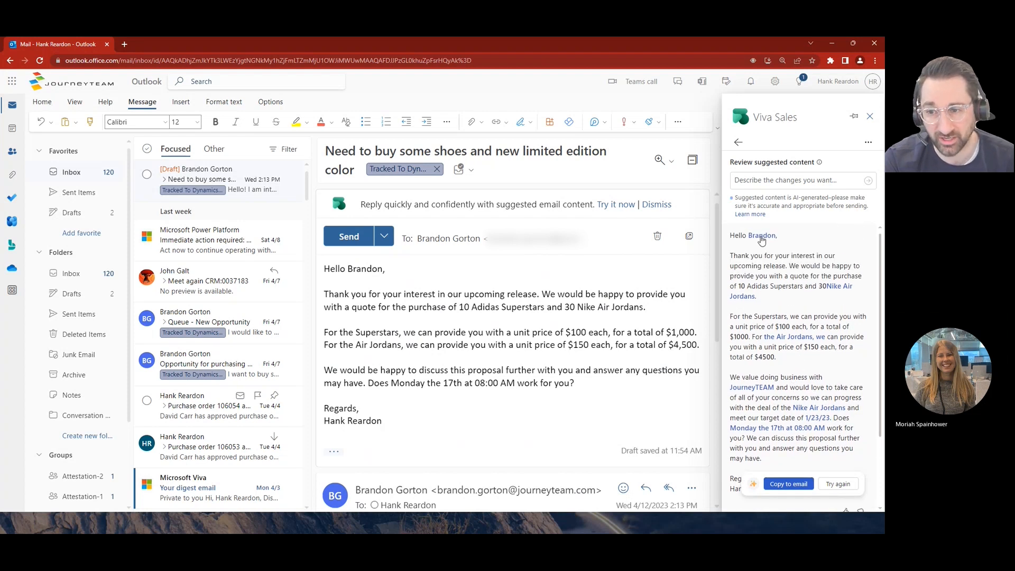
mouse_move(761, 240)
mouse_move(746, 391)
drag(754, 262, 780, 266)
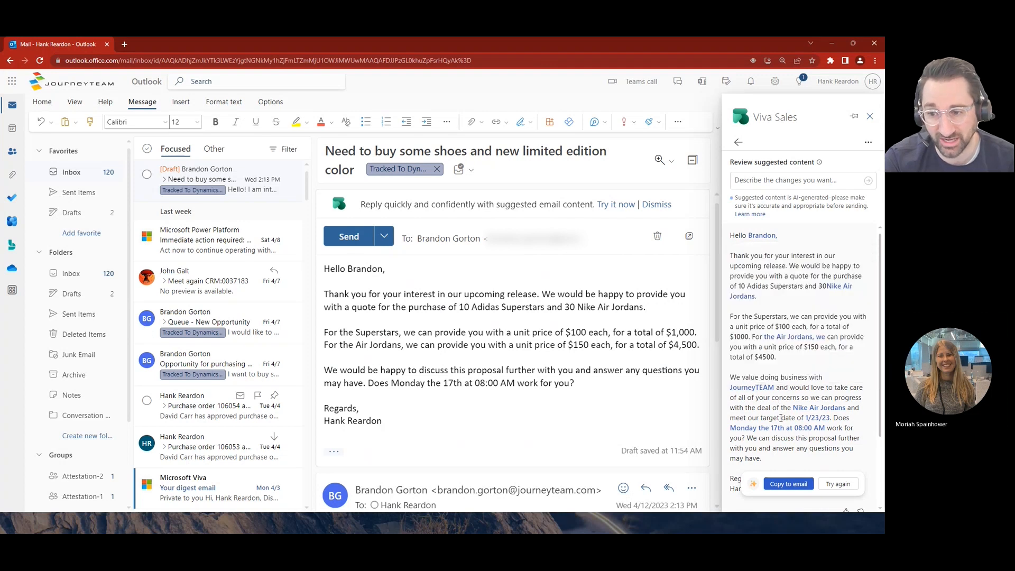
mouse_move(819, 421)
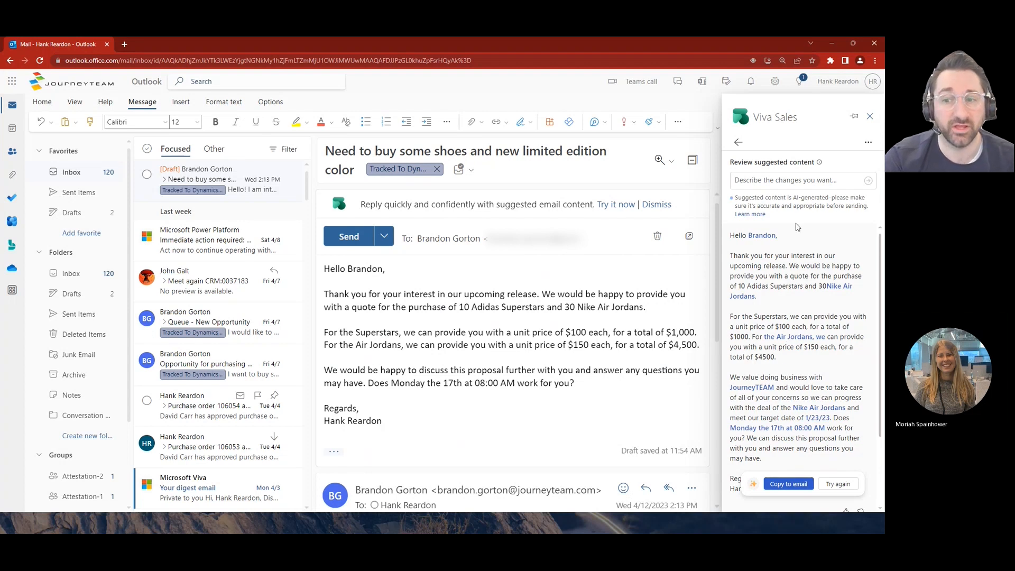
scroll(798, 397, down, 2)
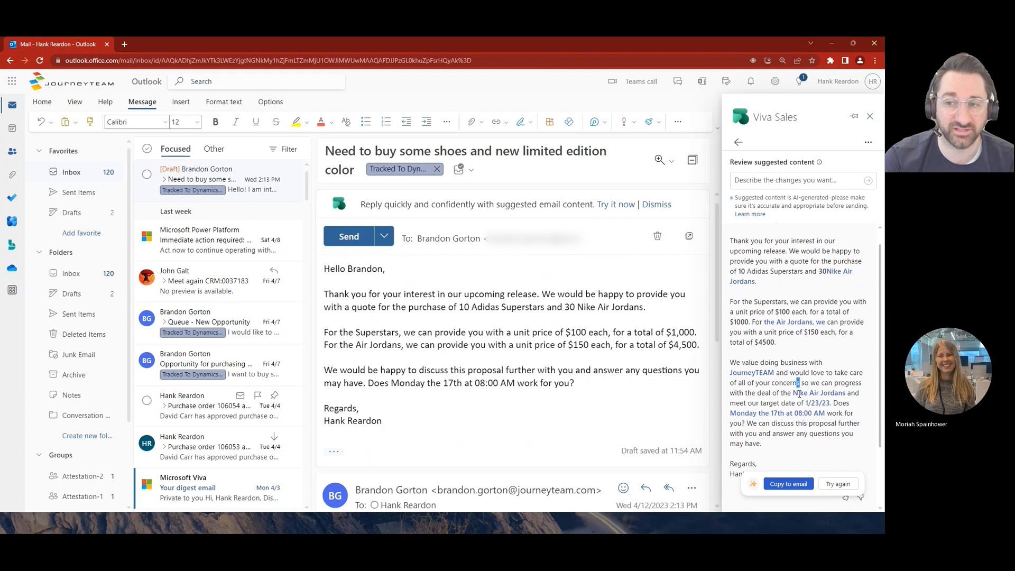
scroll(799, 397, up, 2)
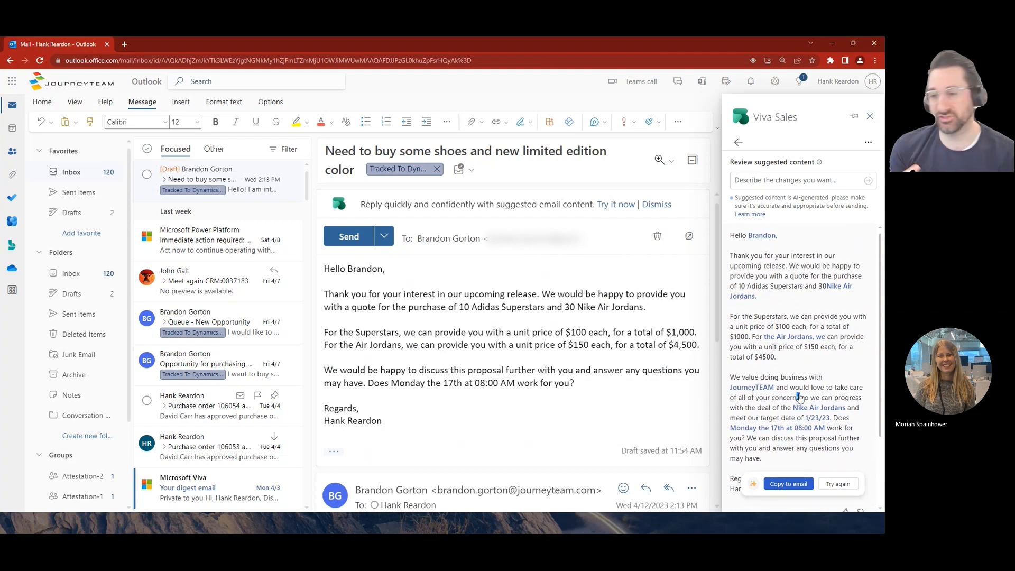